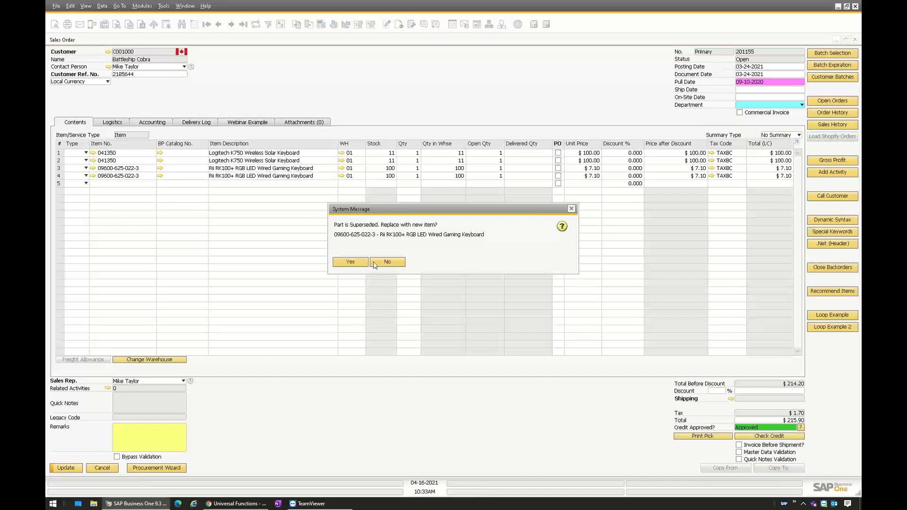
- Decline replacing the superseded Rii RK100+ keyboard with a new item in the sales order
left_click(378, 263)
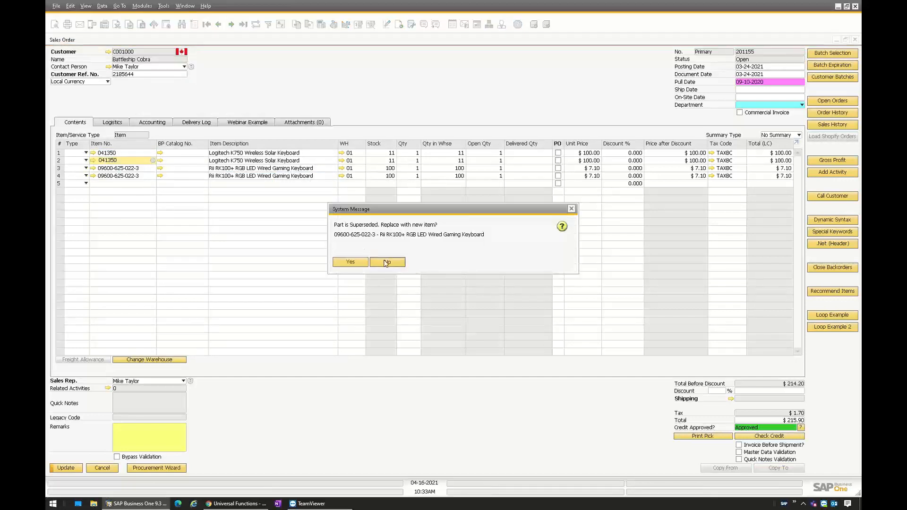
left_click(384, 261)
left_click(306, 152)
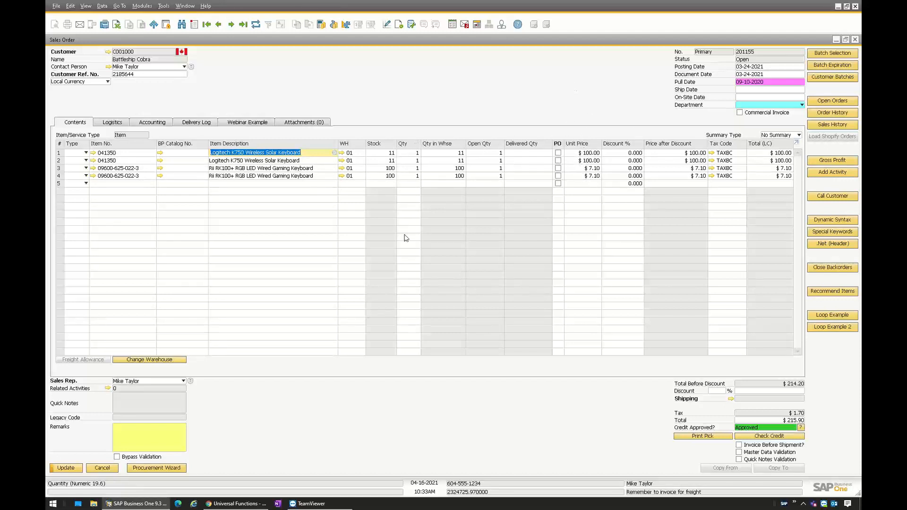
left_click(412, 161)
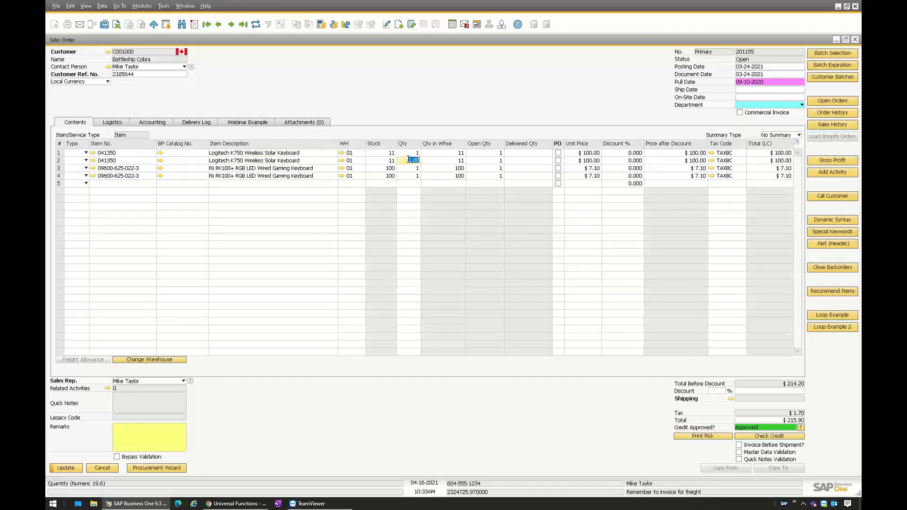
left_click(413, 153)
left_click(165, 76)
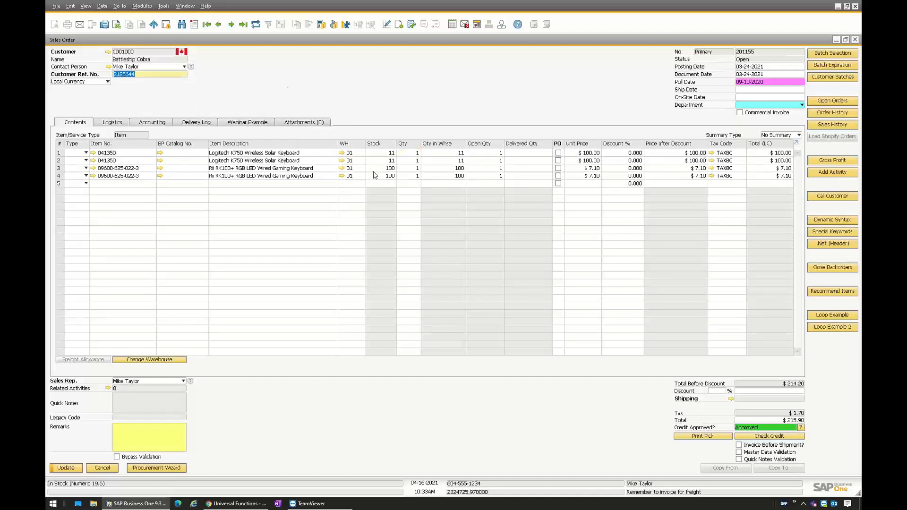
left_click(408, 153)
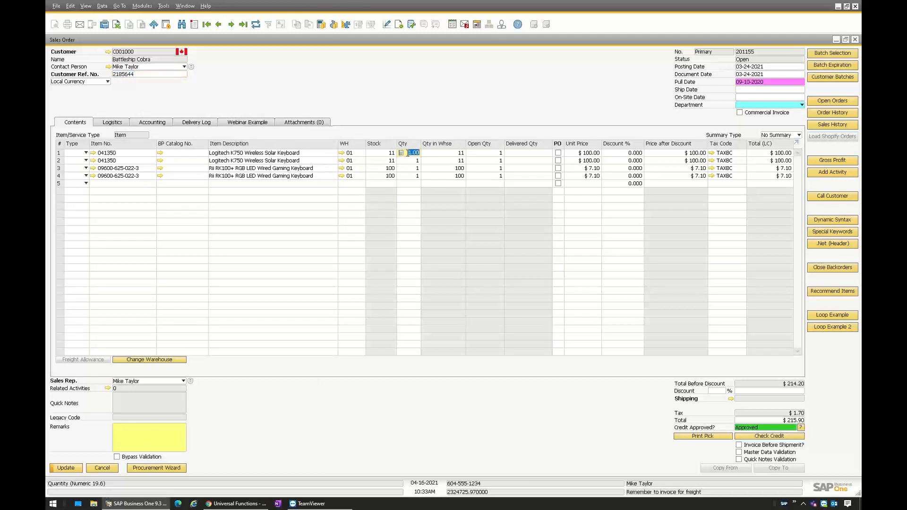
left_click(411, 162)
left_click(414, 153)
left_click(414, 160)
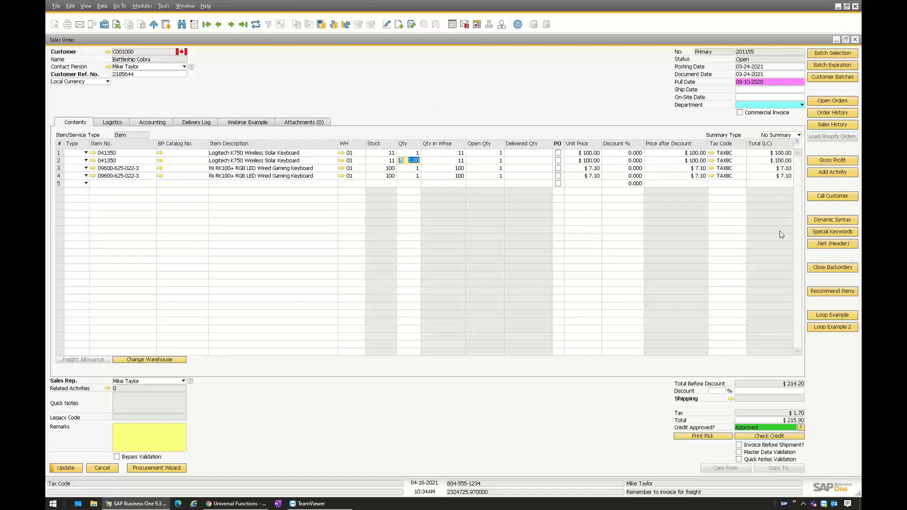
- Run Loop Example on the sales order and review the loop's entries in the system messages log
left_click(826, 315)
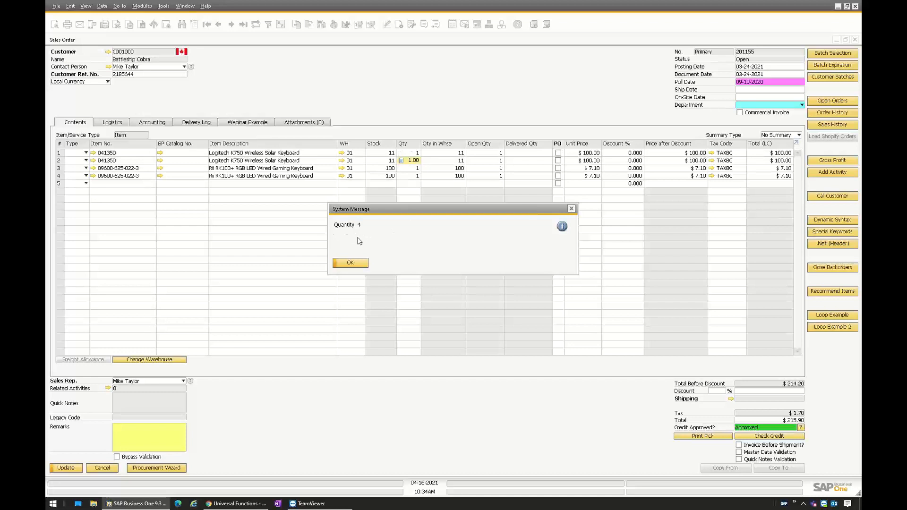
left_click(350, 263)
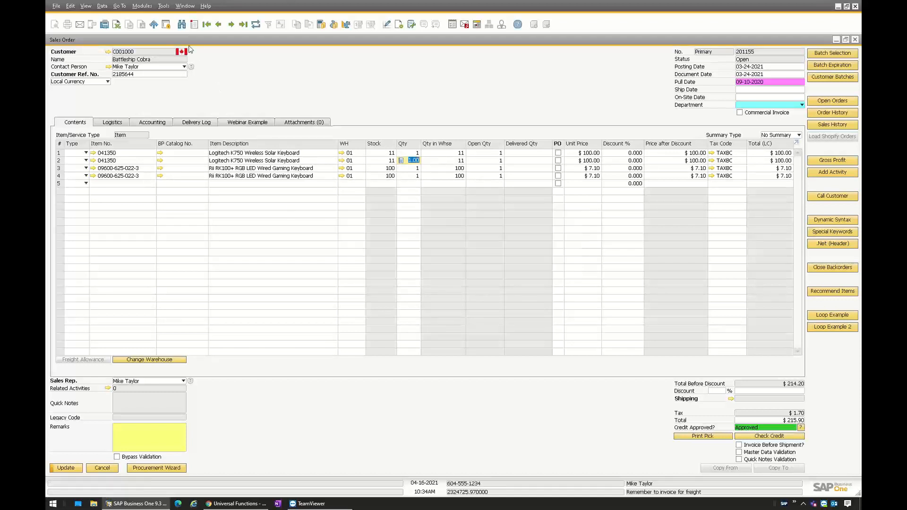
left_click(185, 5)
left_click(203, 106)
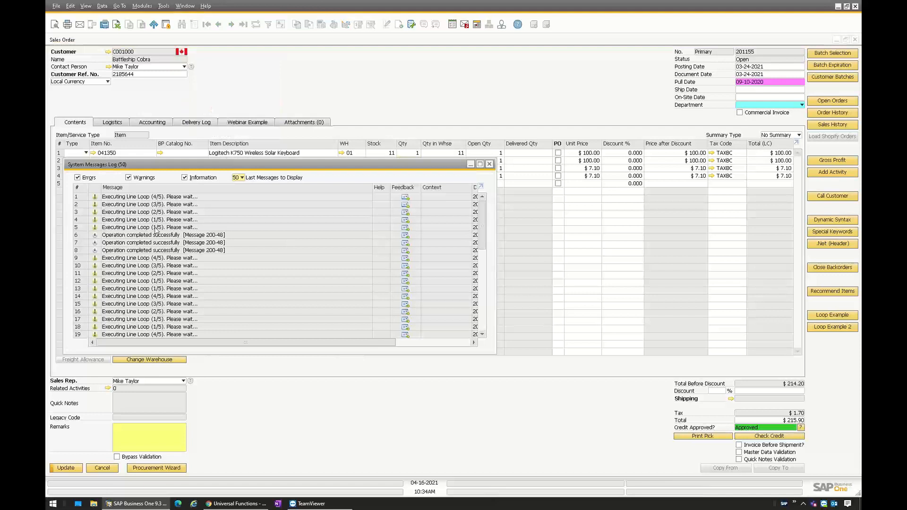
left_click(489, 164)
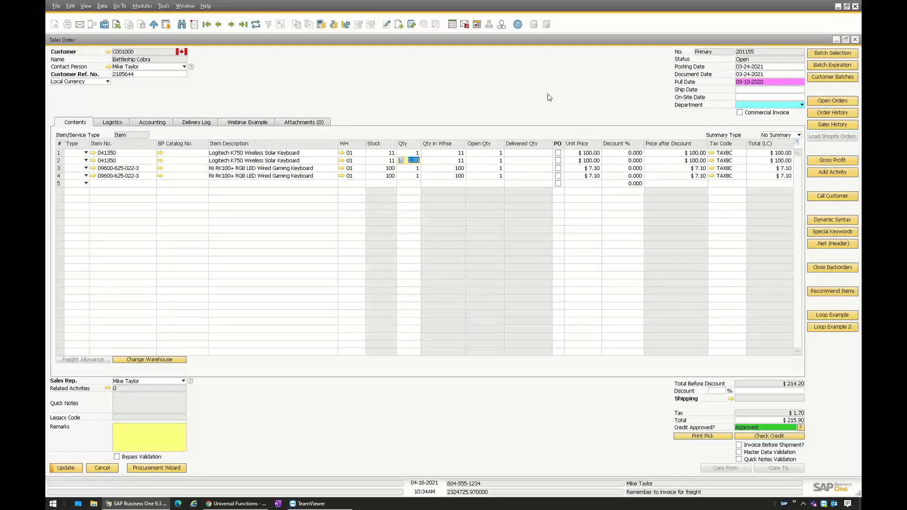
- Set the first order line's quantity to 5 and run Loop Example again, dismissing its message
left_click(414, 153)
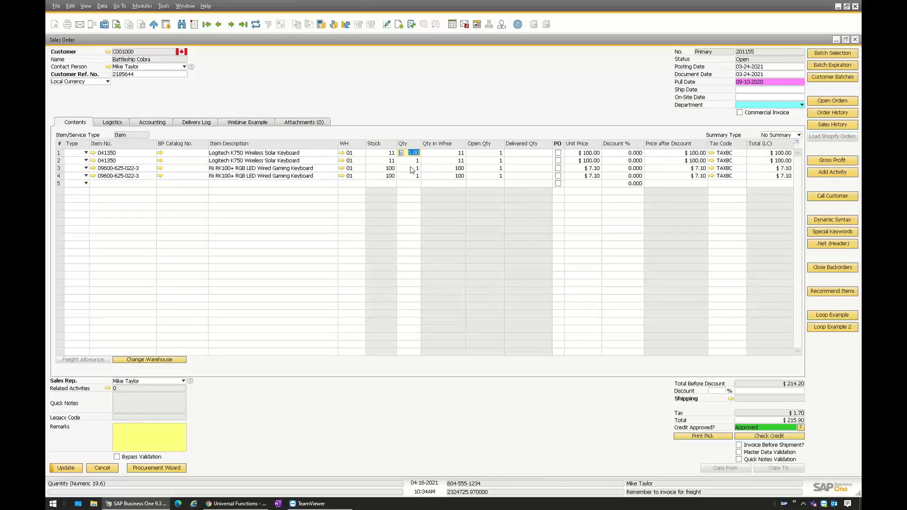
type("5")
key("Tab")
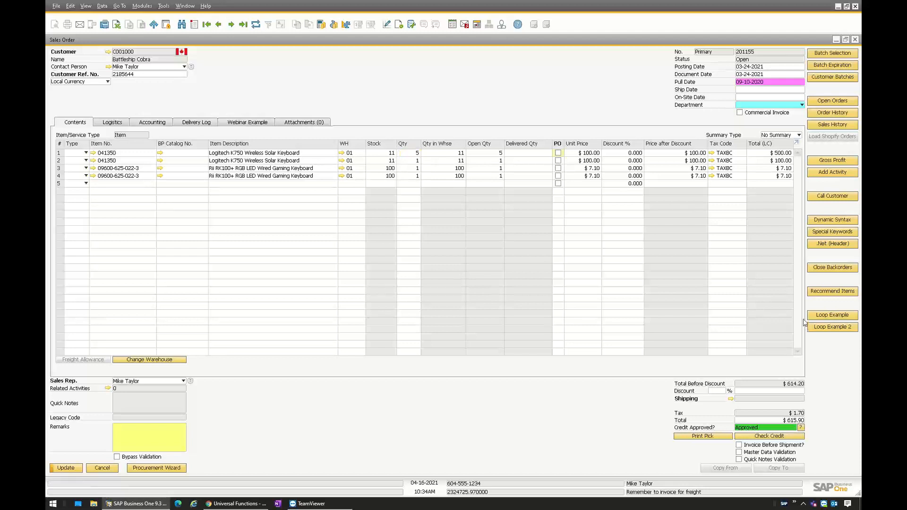
left_click(827, 314)
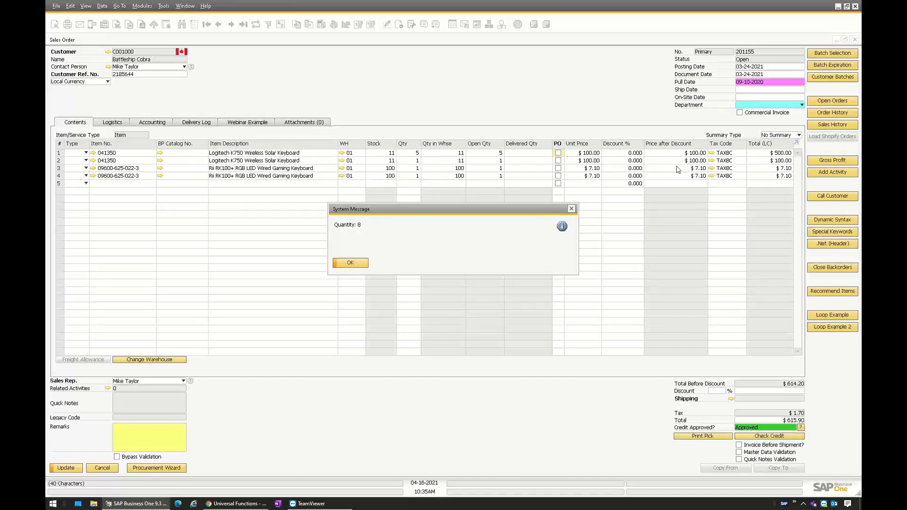
left_click(359, 263)
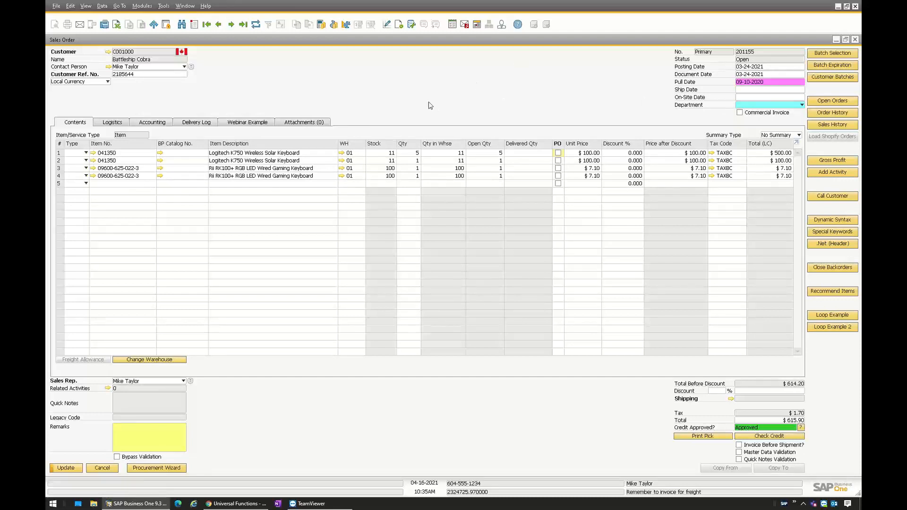
- Set the first order line's quantity to 20 and run Loop Example 2 to add the GIFT item line
left_click(829, 330)
left_click(416, 152)
type("20")
left_click(411, 168)
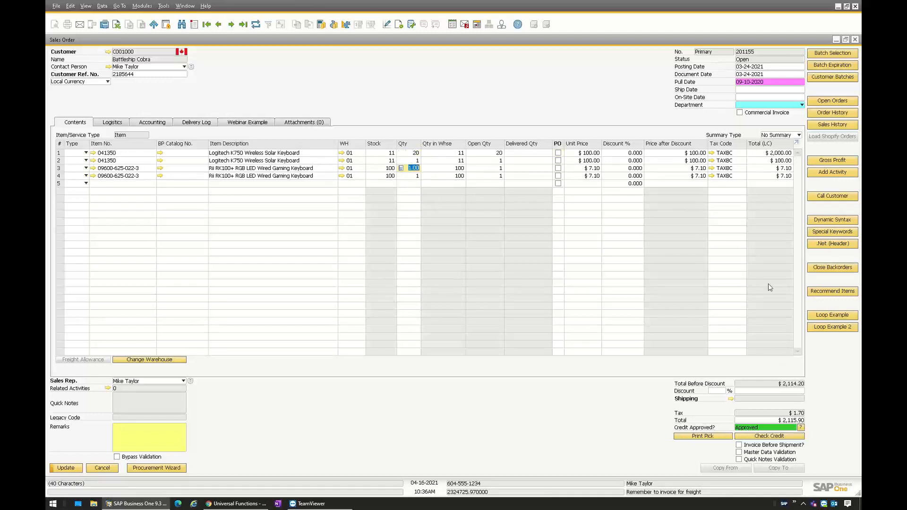
left_click(831, 328)
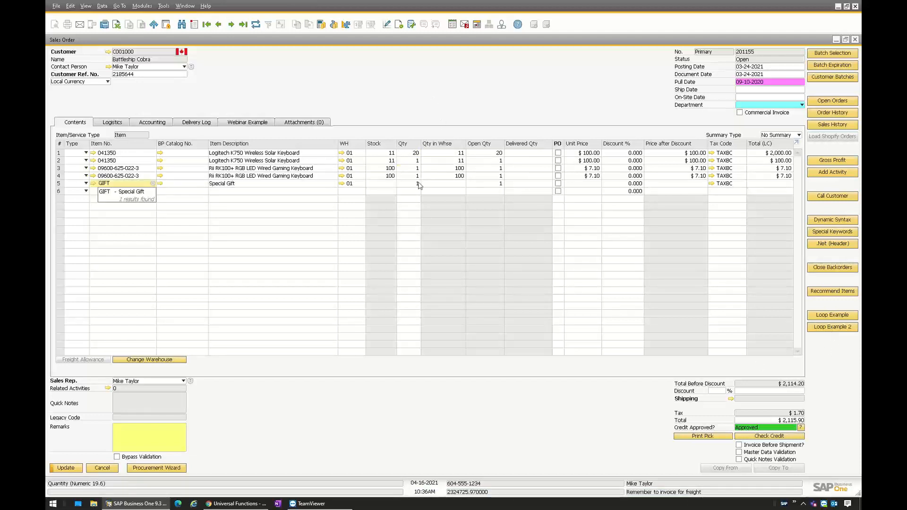
left_click(255, 183)
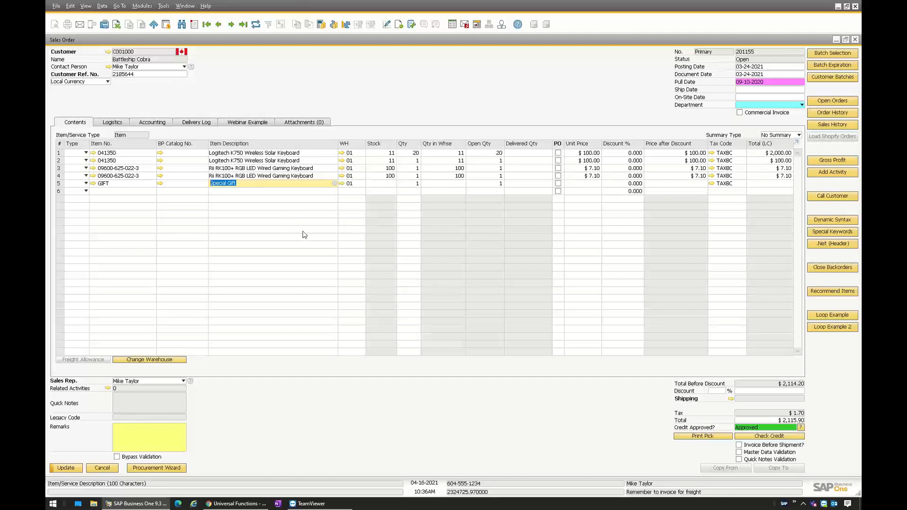
left_click(410, 152)
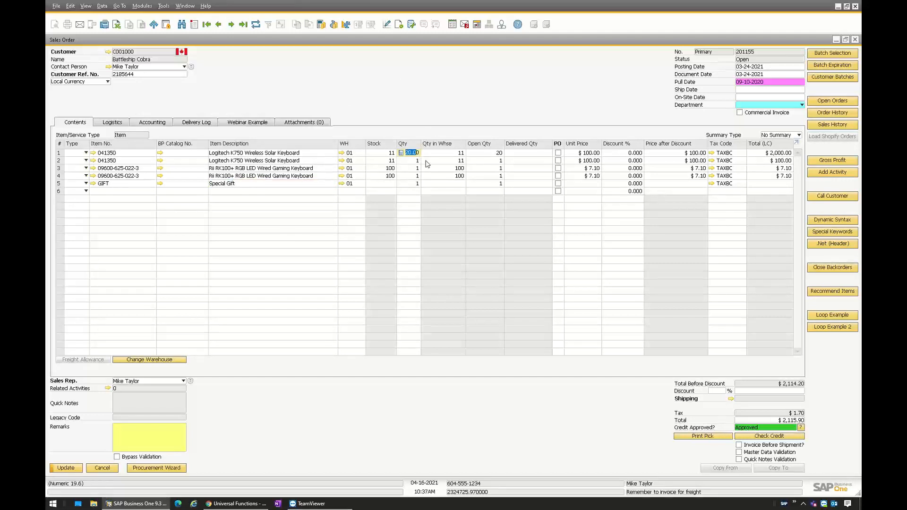
left_click(413, 153)
- Open the universal function configuration behind the Loop Example 2 button and reposition its window over the order
right_click(837, 330)
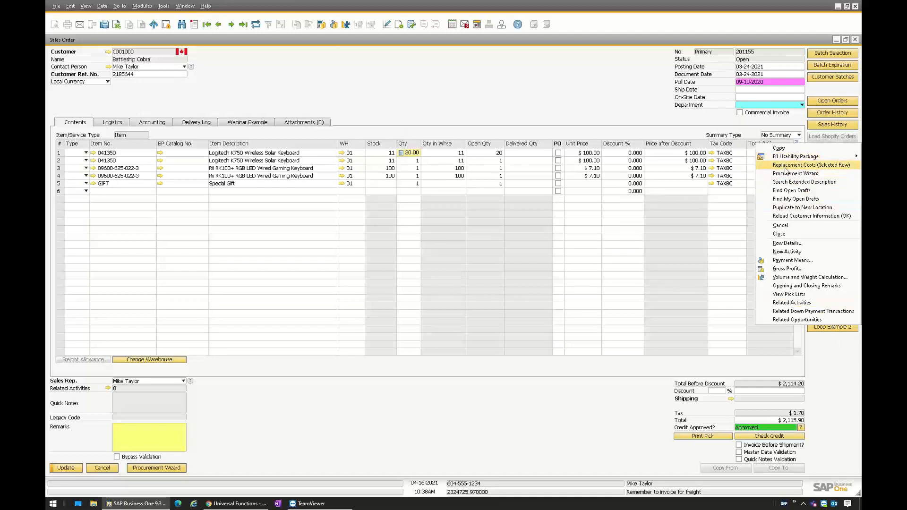
mouse_move(790, 157)
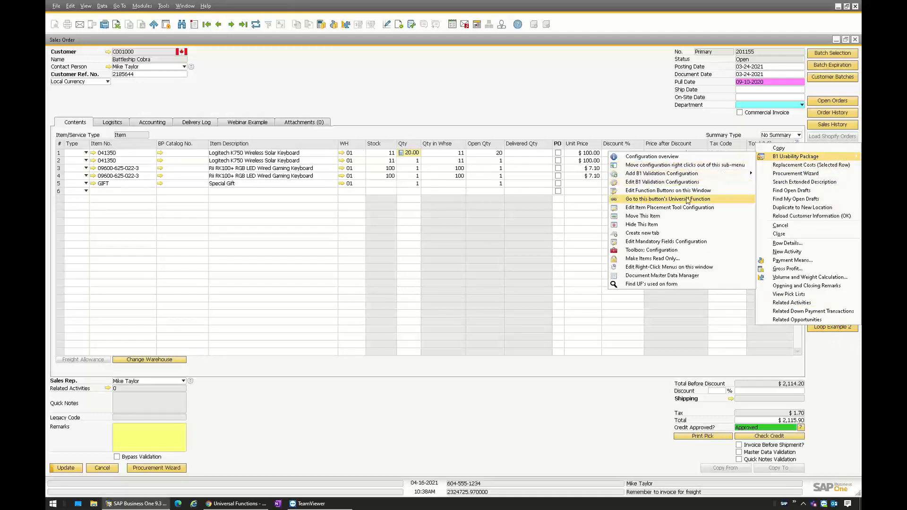
left_click(657, 201)
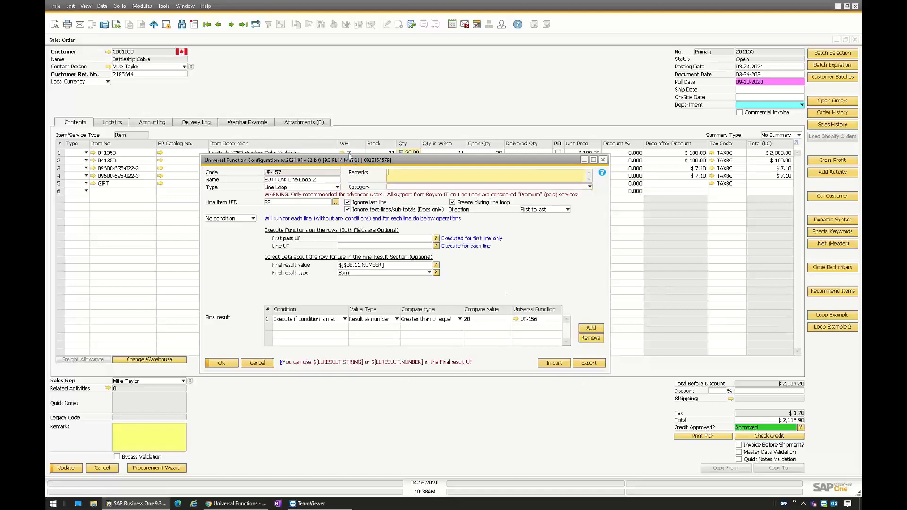
left_click_drag(353, 160, 310, 67)
left_click_drag(432, 70, 494, 123)
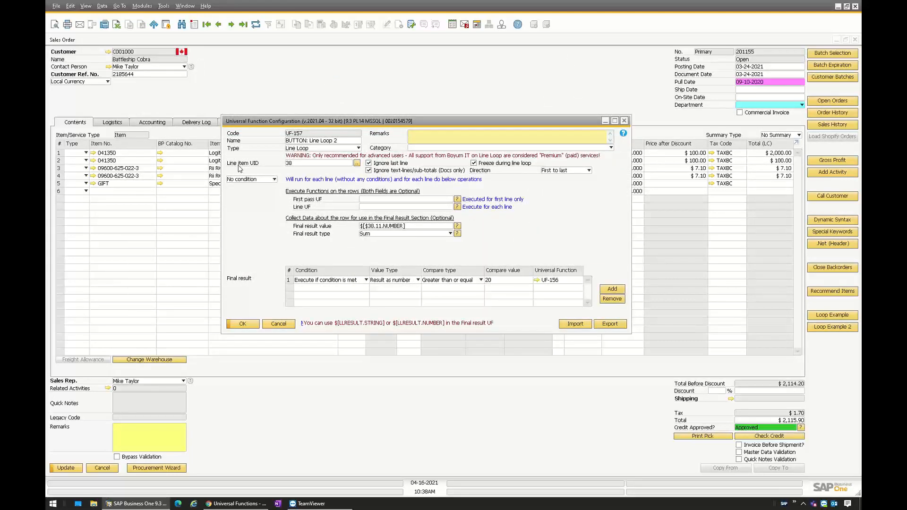
- Turn on the system information display to identify the line item UID of the order grid
left_click(291, 164)
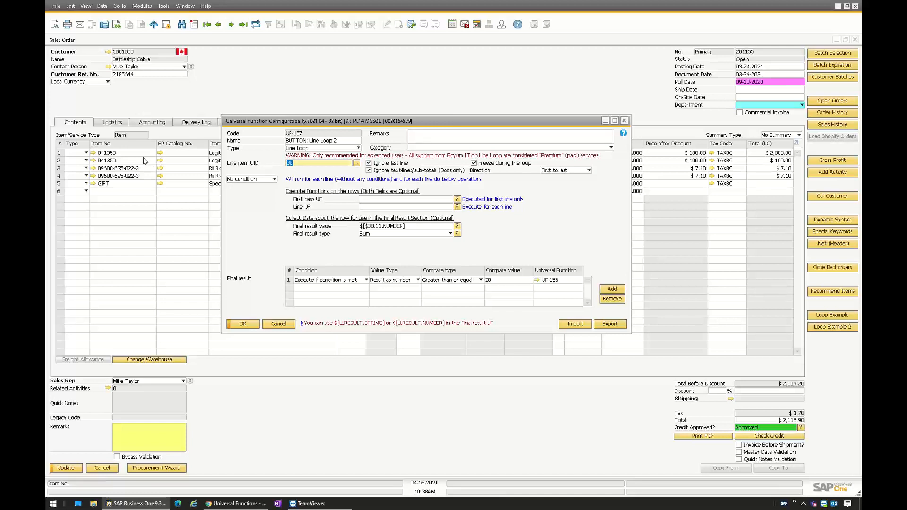
left_click(90, 8)
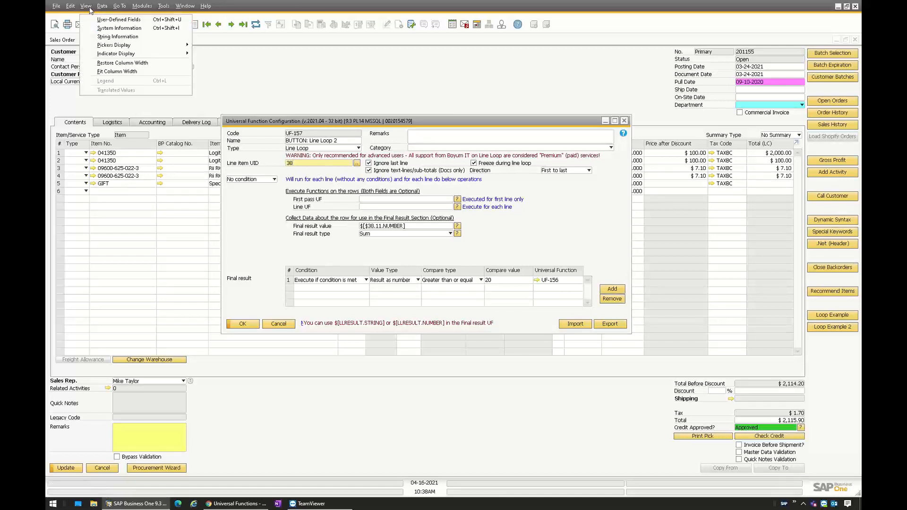
left_click(119, 28)
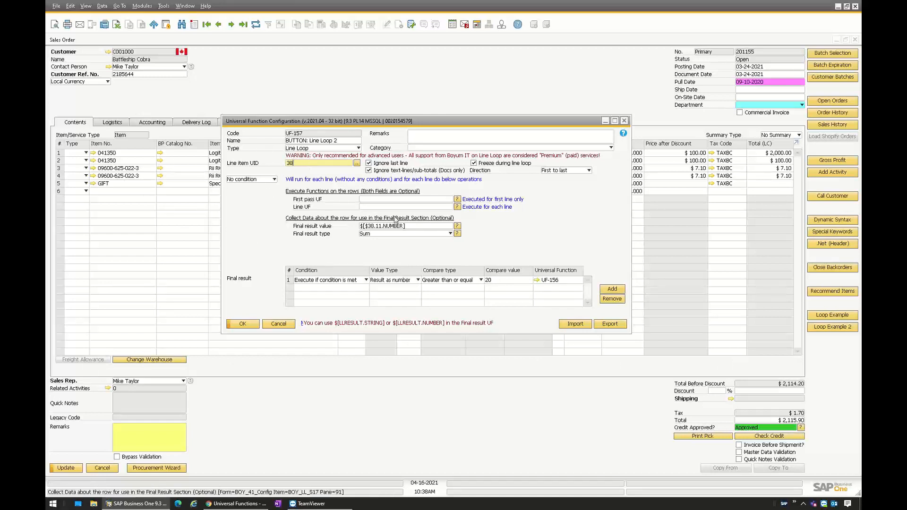
- Examine the line loop's row function fields, the column number in the final result value, and the final result's compare value
left_click(367, 200)
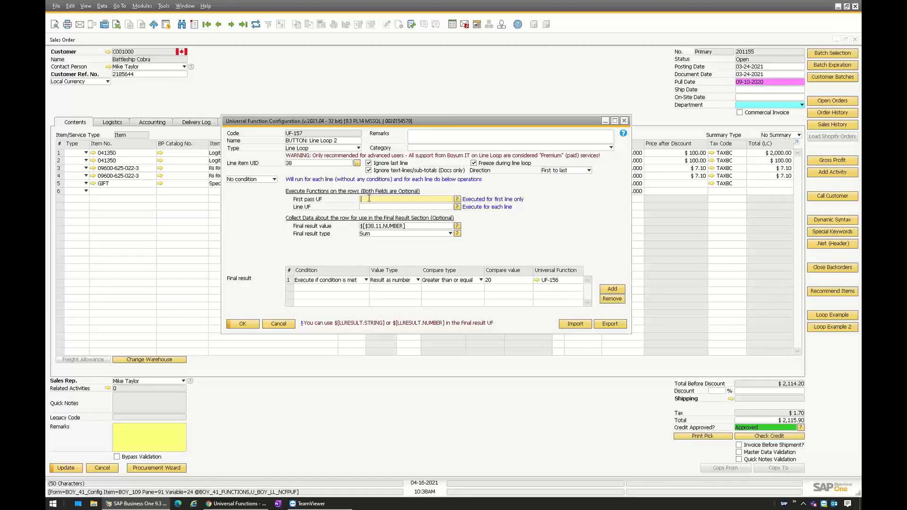
left_click(368, 207)
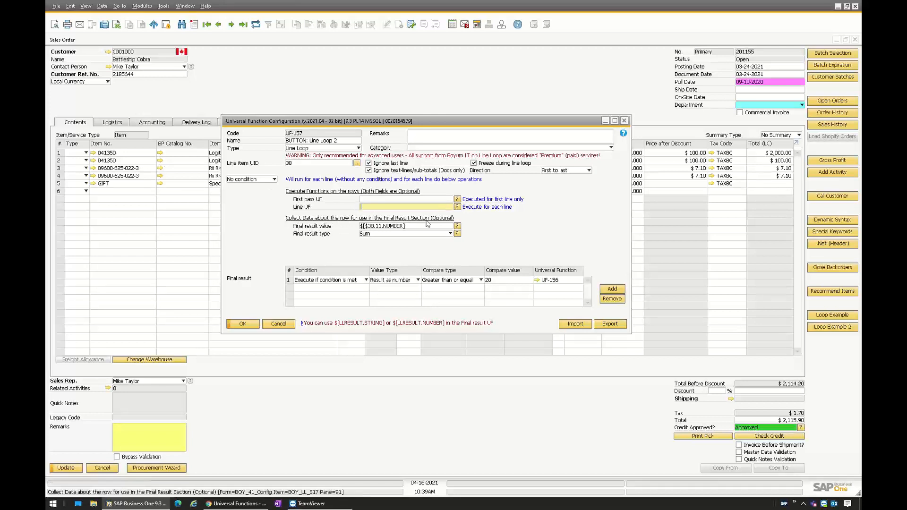
left_click(409, 228)
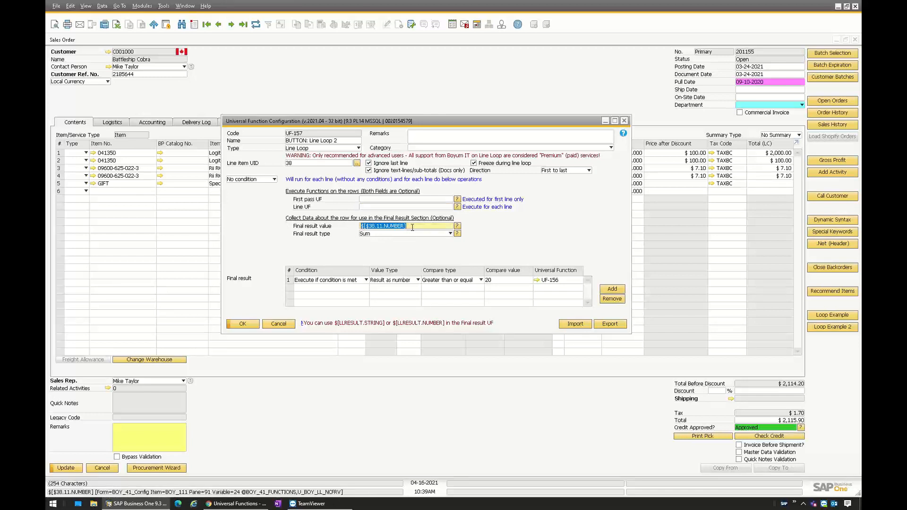
double_click(381, 226)
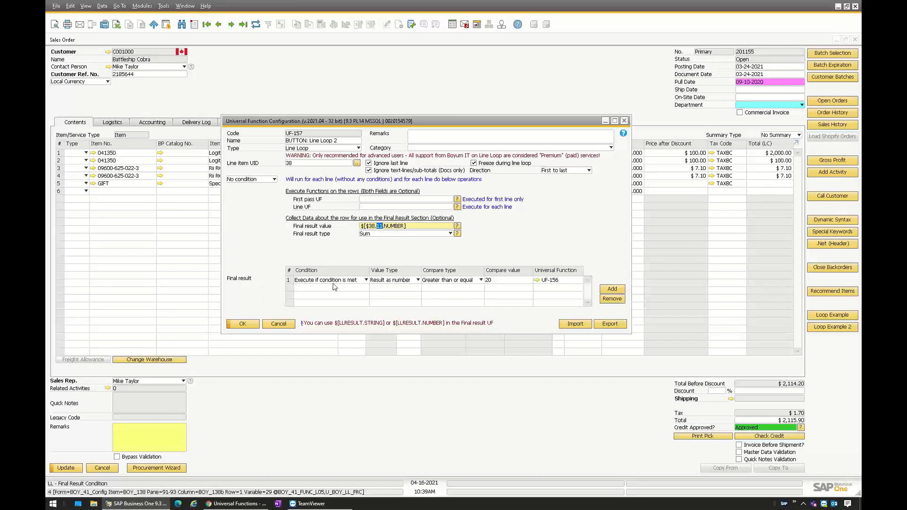
left_click(509, 280)
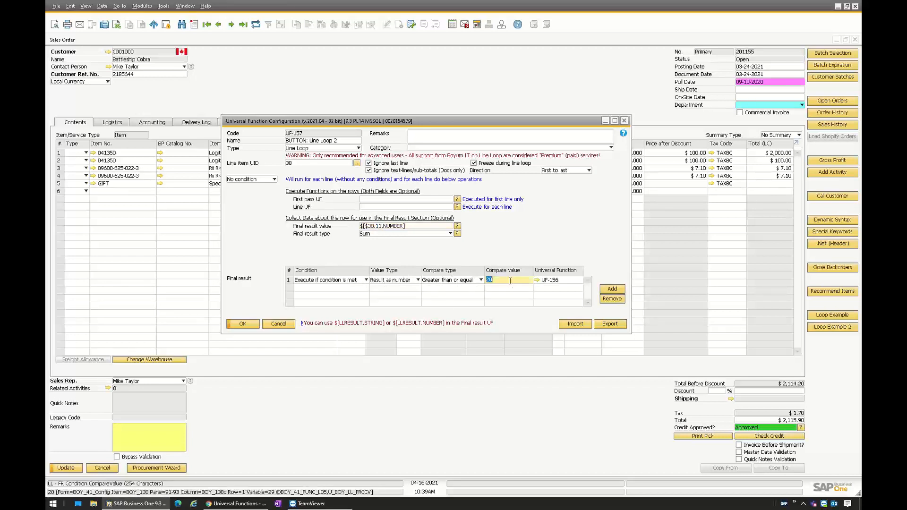
- Open the linked macro UF-156, examine its Set command for the GIFT item, and close it without changes
left_click(537, 281)
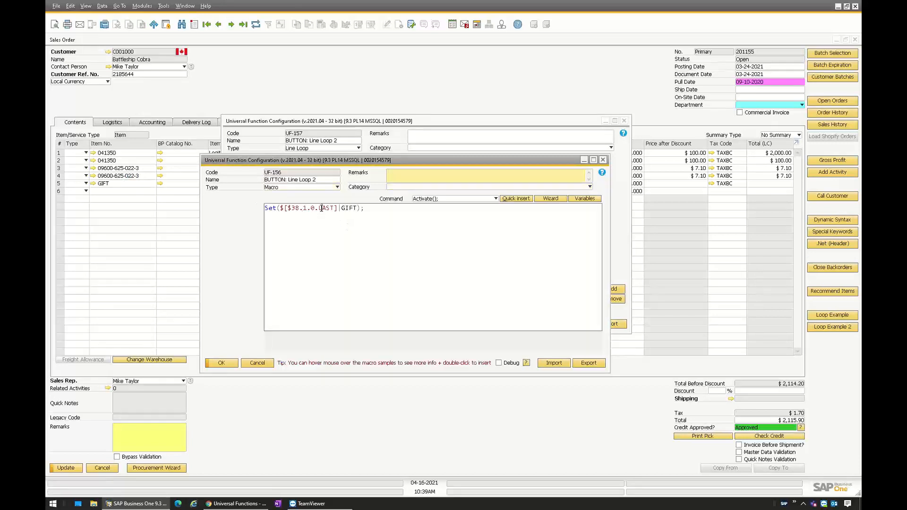
left_click_drag(345, 208, 221, 208)
left_click(257, 363)
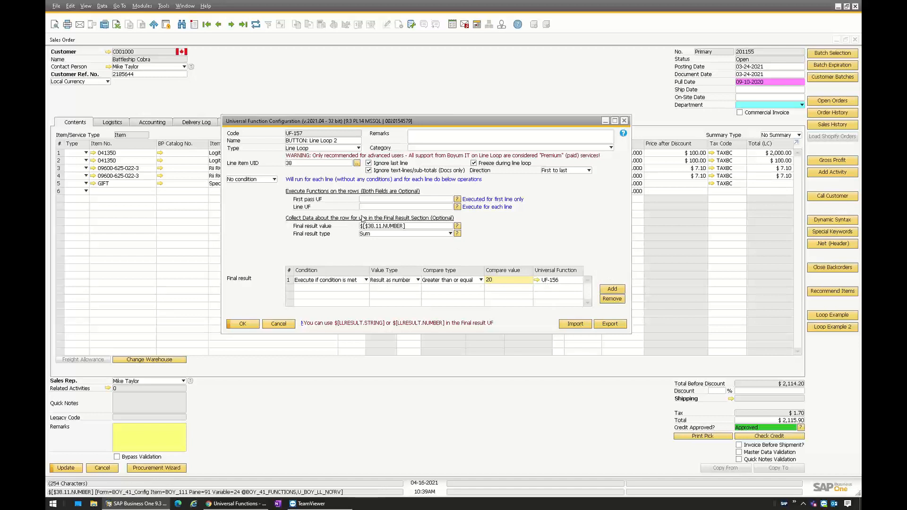
- Change the line loop's condition type to SQL Condition and insert the common SELECT CASE structure with WHEN Boolean expressions
left_click(263, 180)
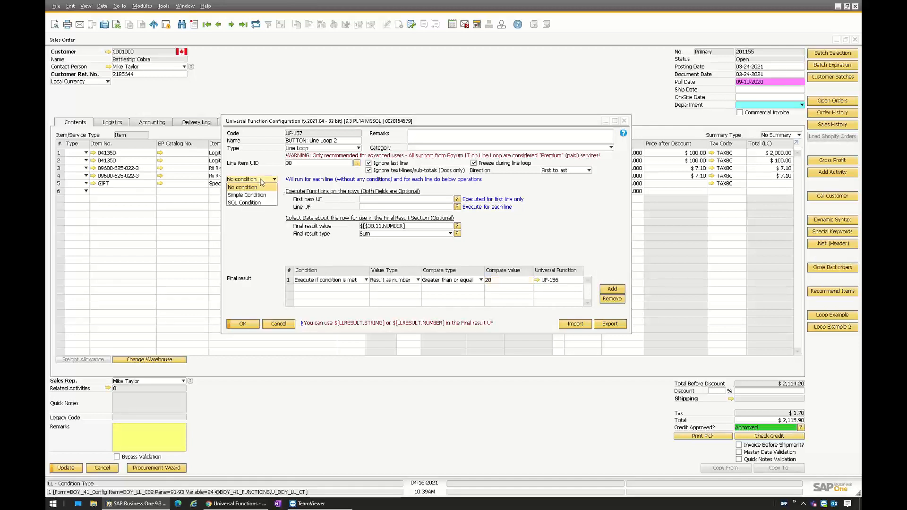
left_click(241, 202)
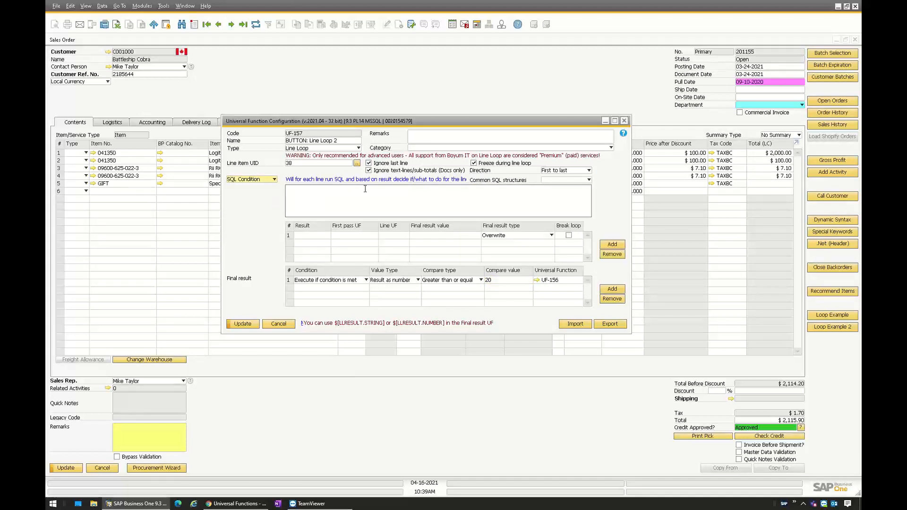
left_click(554, 180)
left_click(556, 211)
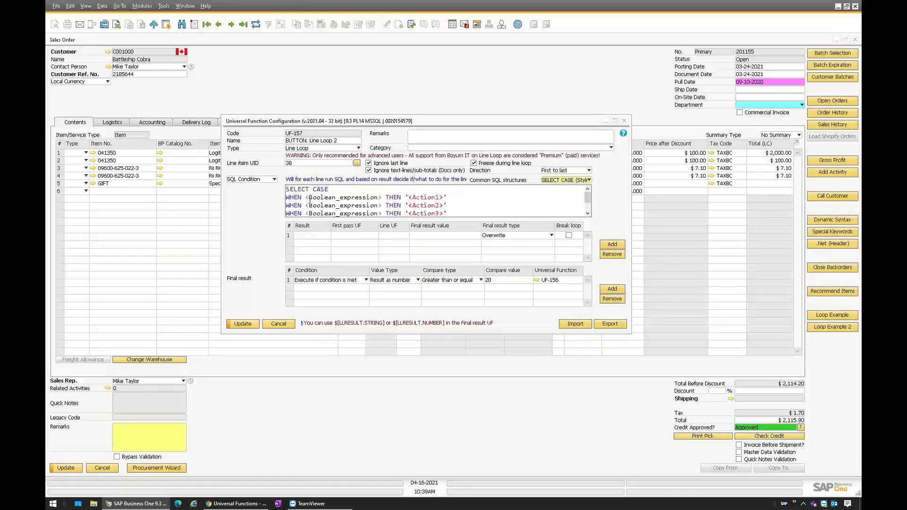
- Examine the SELECT CASE Boolean expression and action placeholders, add two more result rows, and close the line loop configuration without saving
left_click_drag(306, 197, 382, 197)
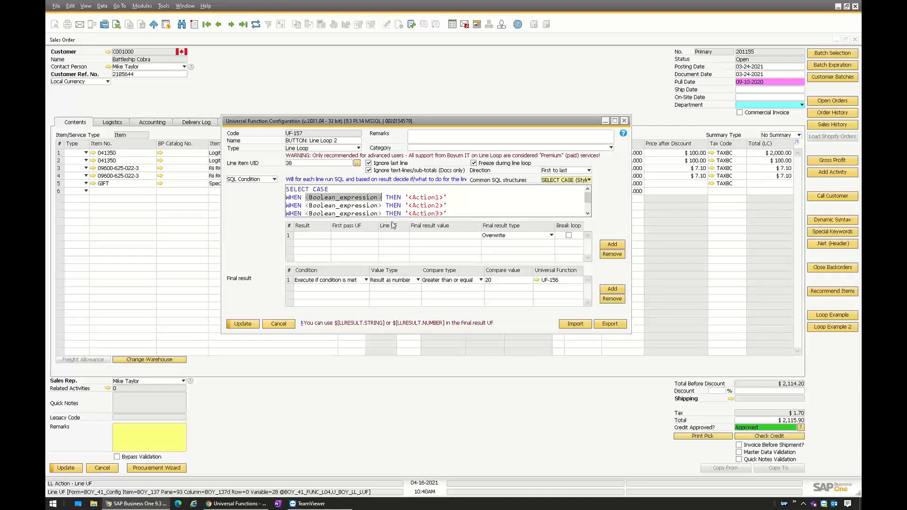
left_click_drag(408, 197, 443, 197)
left_click(613, 244)
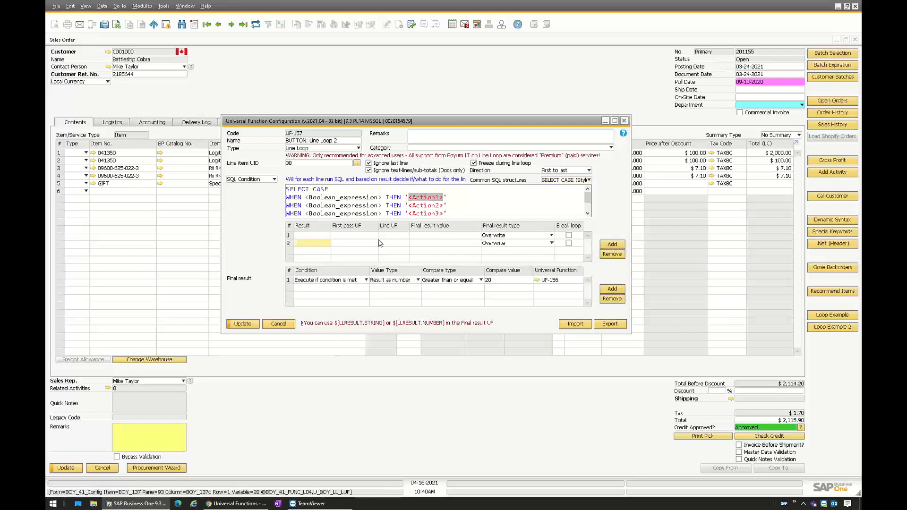
left_click(612, 245)
left_click(307, 248)
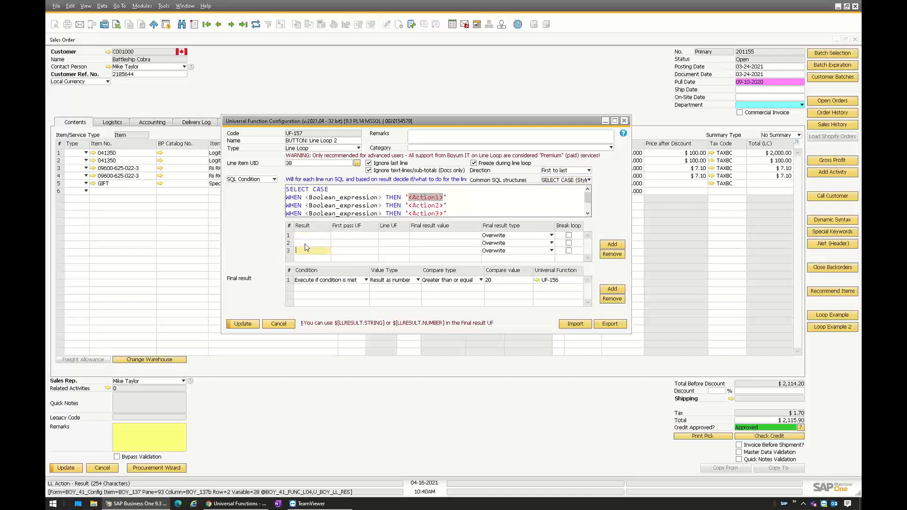
left_click(305, 236)
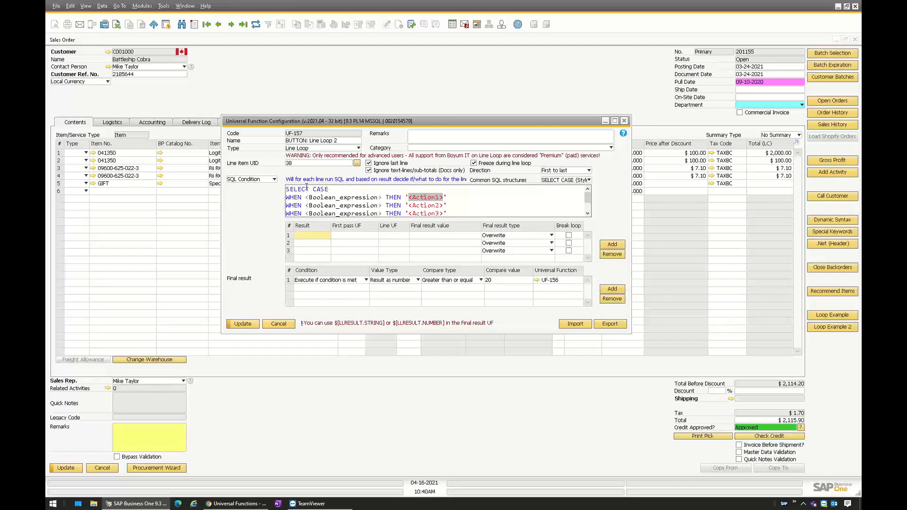
left_click(279, 324)
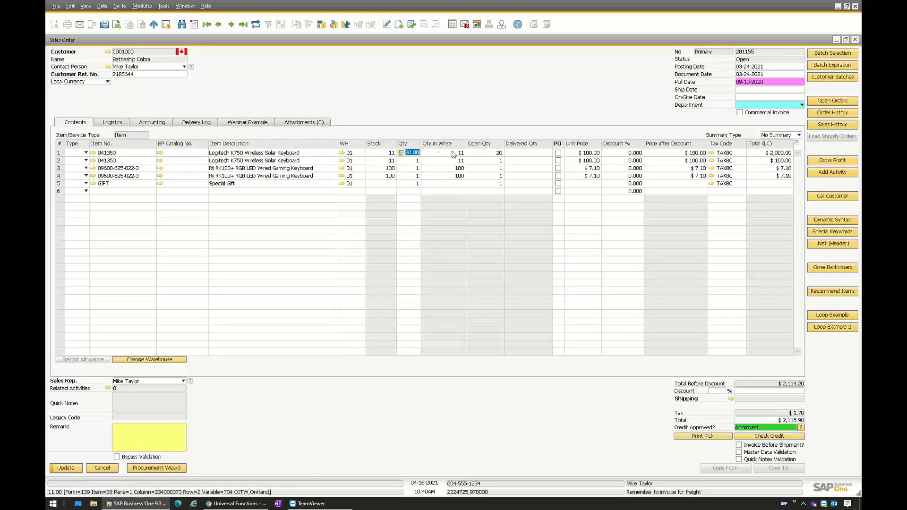
mouse_move(381, 155)
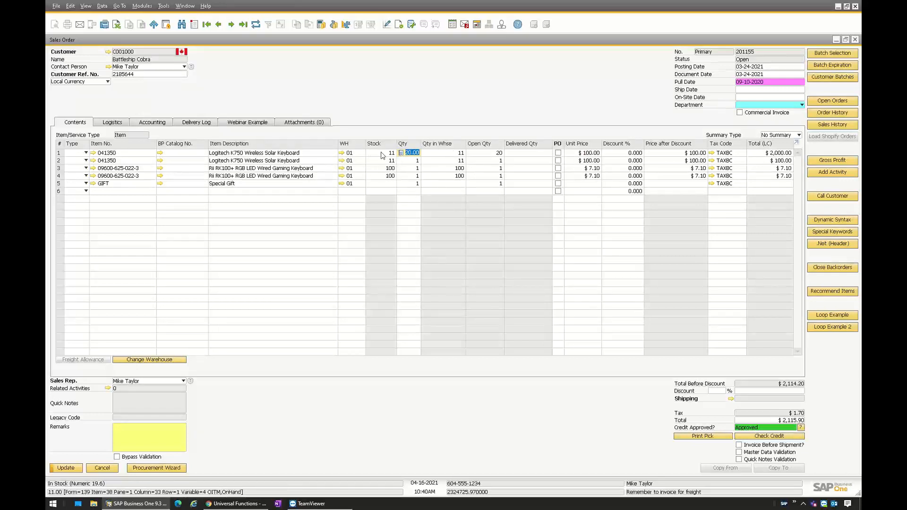
left_click(410, 153)
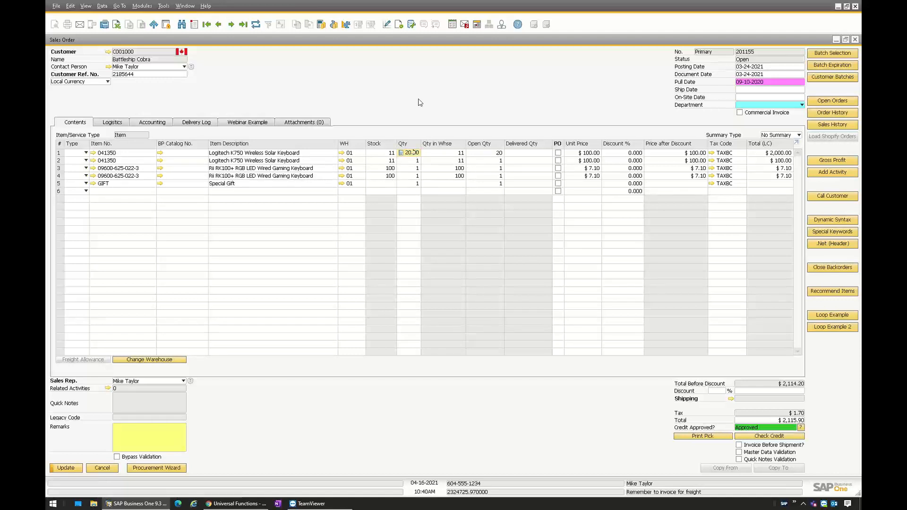
mouse_move(417, 154)
mouse_move(637, 144)
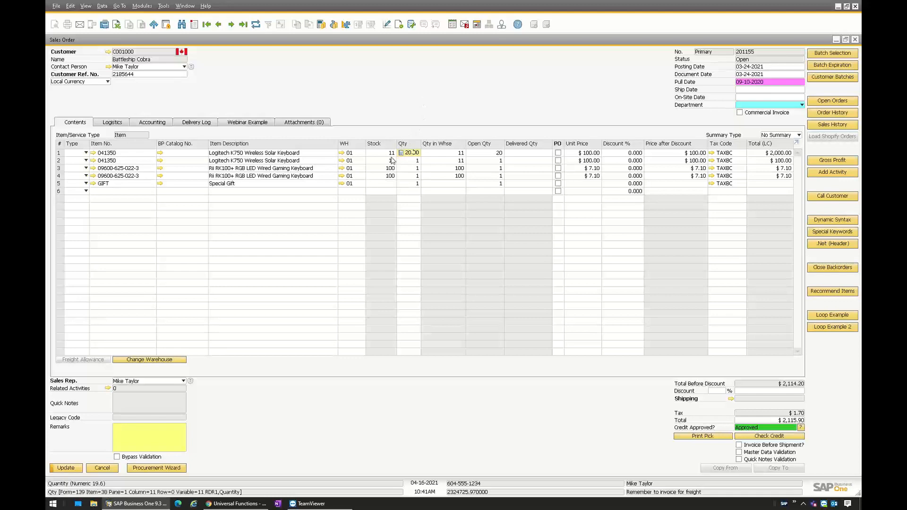
- Switch to Chrome and highlight the part number in the title of the Line Loop e-learning video
left_click(229, 505)
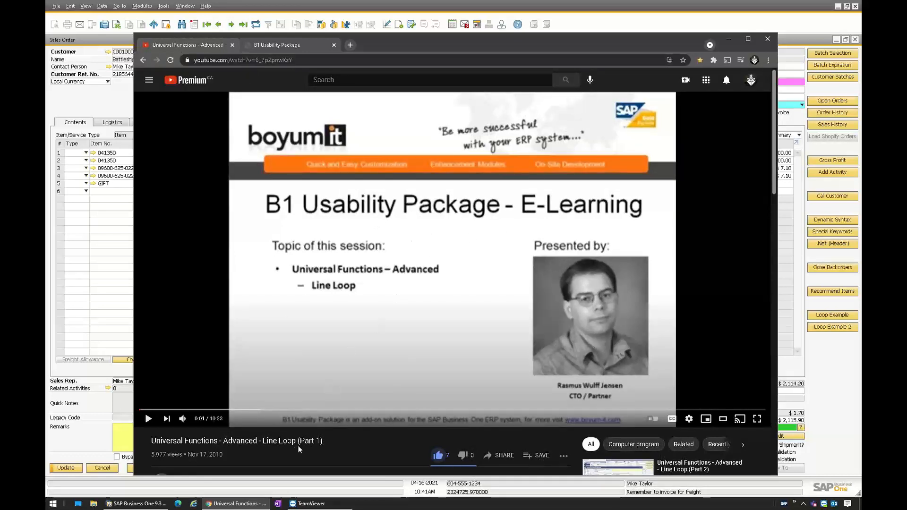
left_click_drag(297, 442, 330, 444)
left_click(330, 444)
- Examine the Line Loop topic in the B1 Usability Package help, covering the flowchart, line options, No condition settings and final result types
left_click(294, 43)
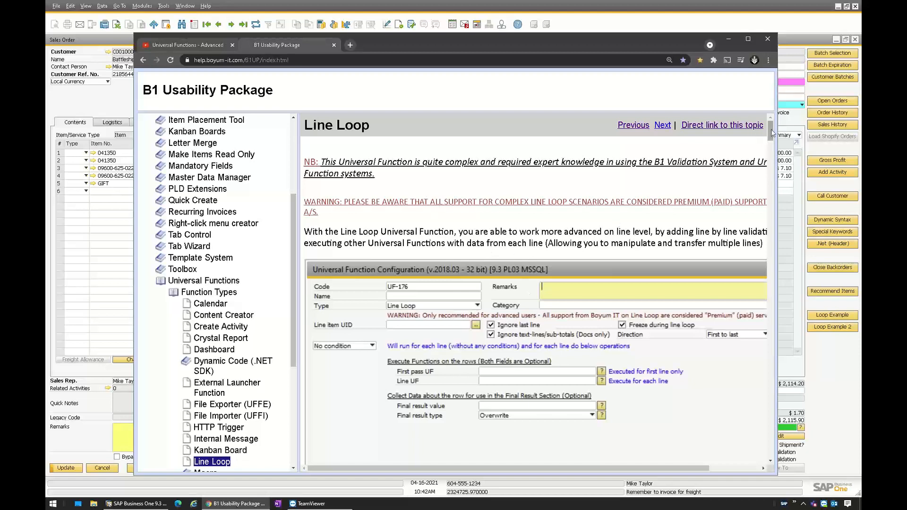
left_click_drag(773, 133, 772, 155)
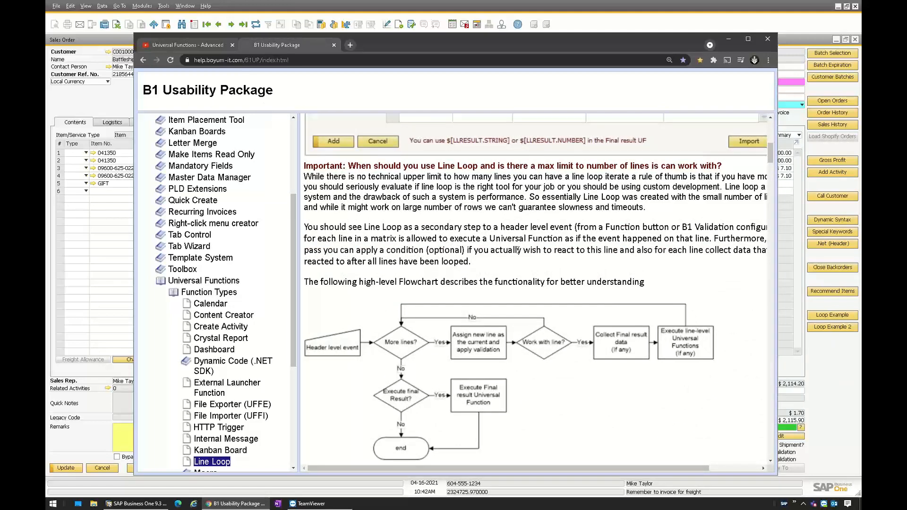
left_click_drag(770, 155, 767, 192)
scroll(467, 208, "down", 6)
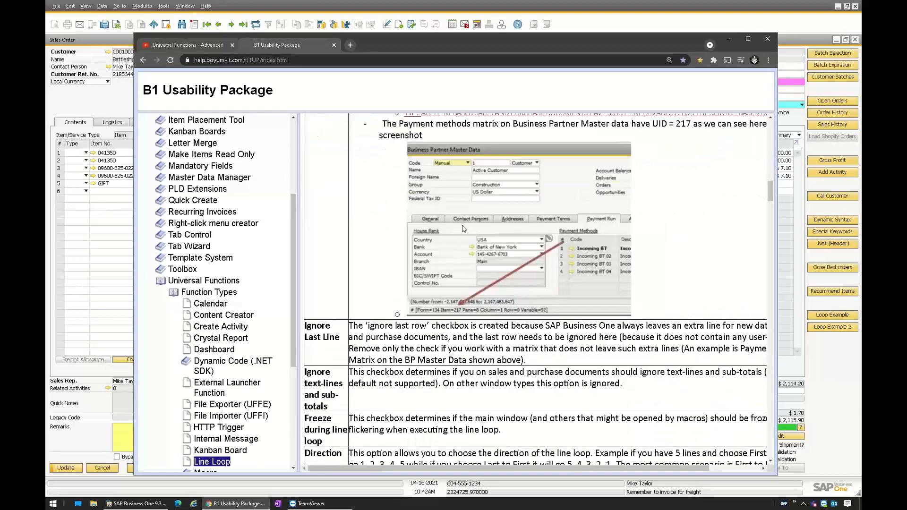
scroll(479, 256, "down", 2)
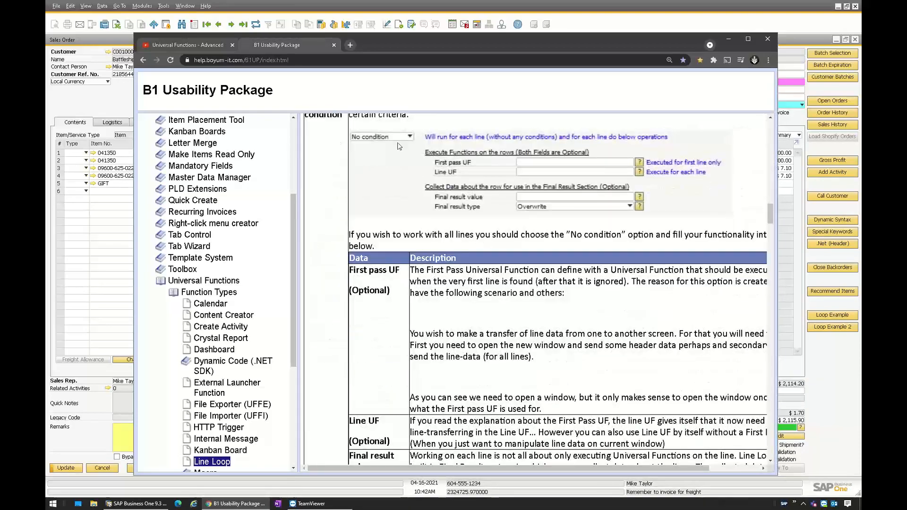
scroll(533, 225, "down", 9)
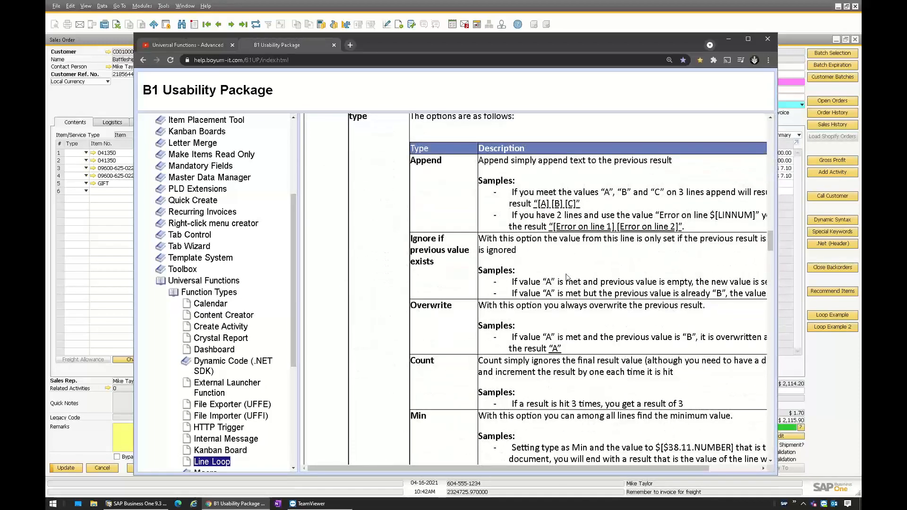
scroll(572, 225, "down", 2)
scroll(571, 227, "down", 2)
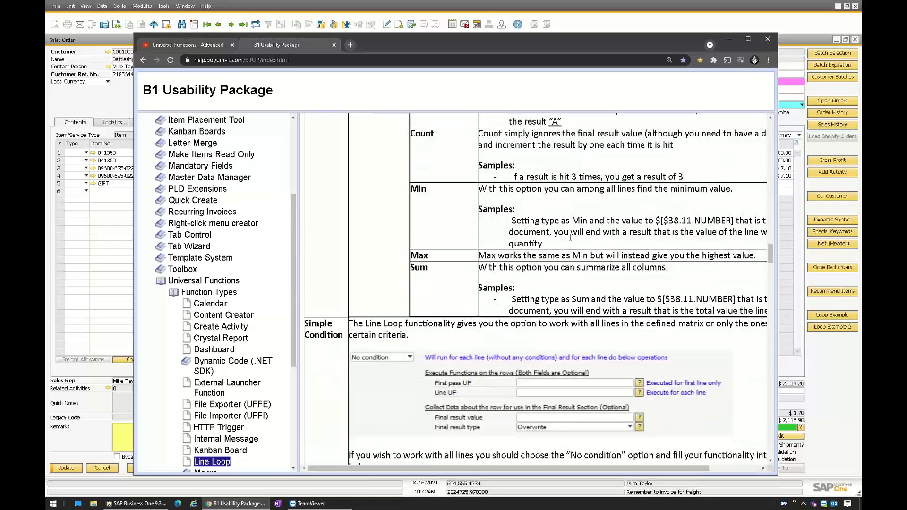
- Examine the Simple Condition samples and SQL condition section of the Line Loop help and return to the sales order in SAP Business One
scroll(563, 293, "down", 3)
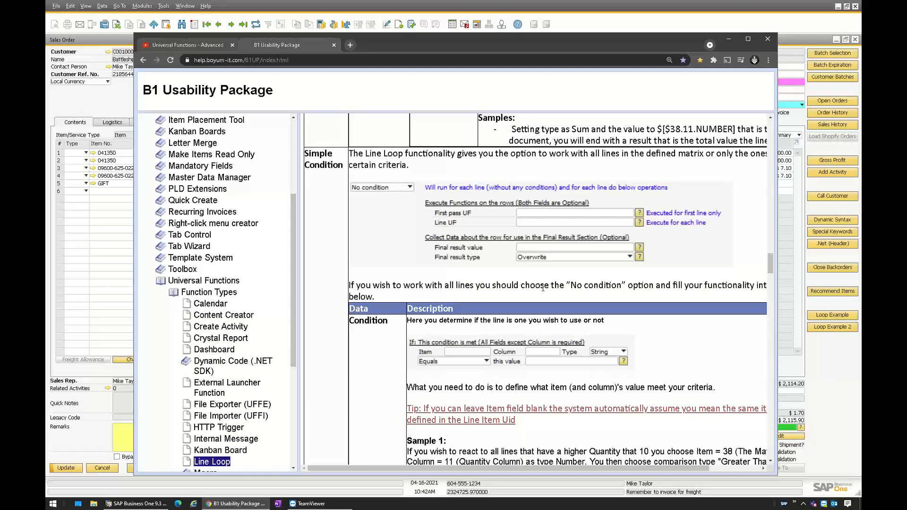
scroll(529, 265, "down", 4)
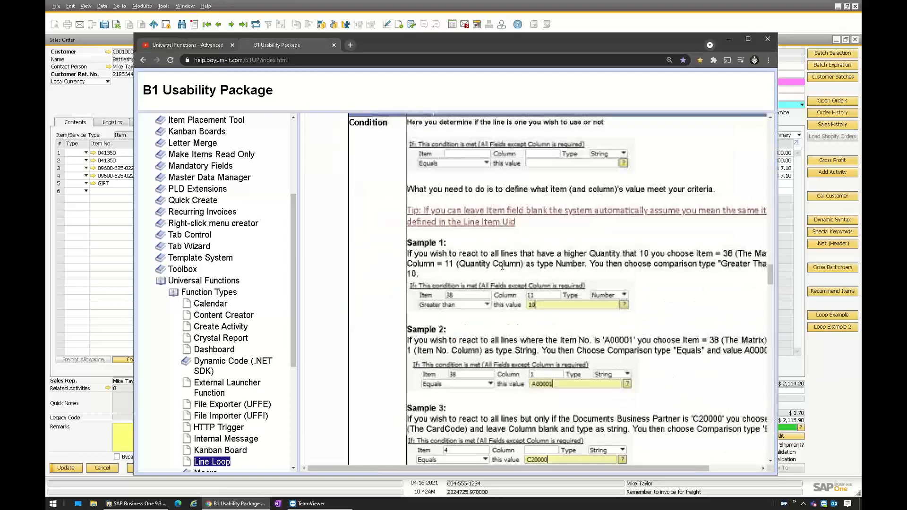
scroll(522, 261, "down", 9)
scroll(519, 259, "down", 10)
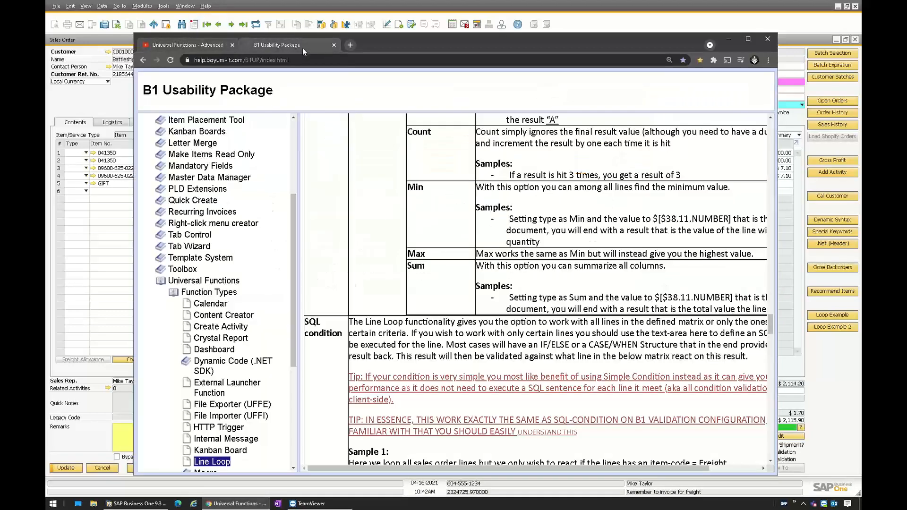
scroll(636, 326, "down", 12)
scroll(635, 326, "down", 10)
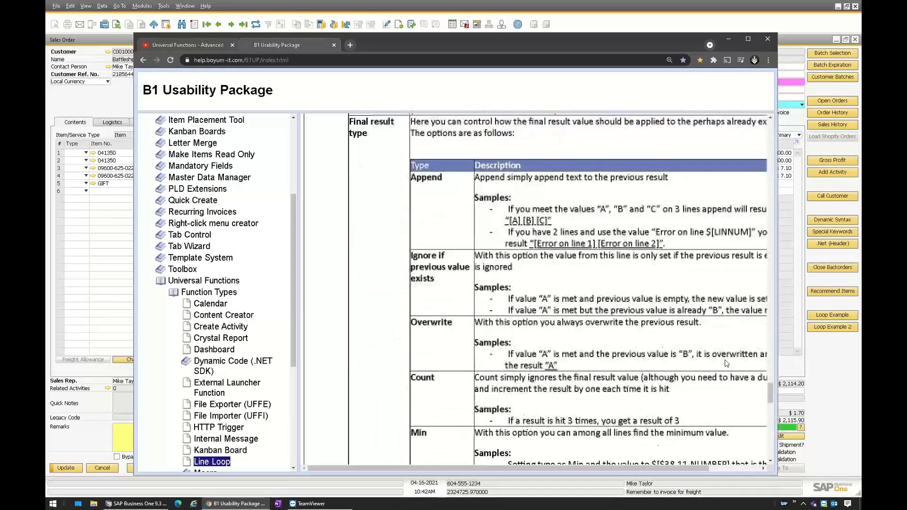
left_click_drag(771, 403, 752, 110)
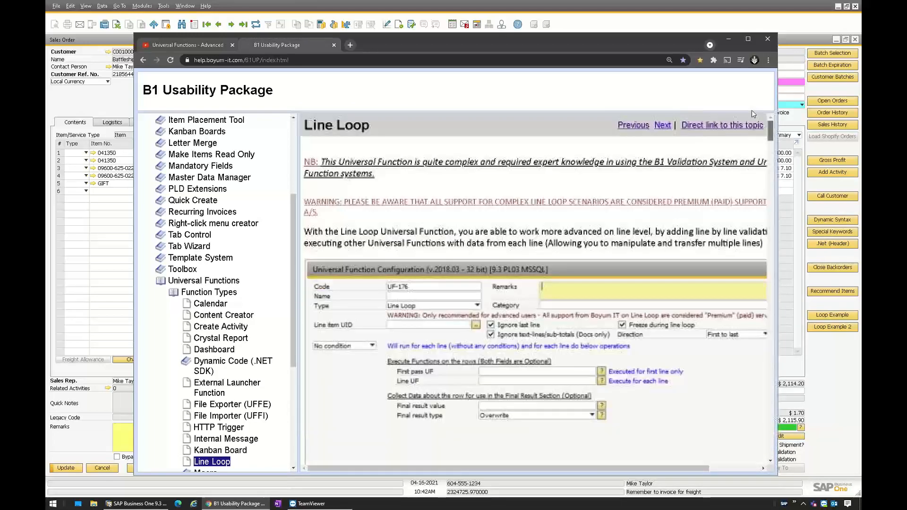
left_click(727, 39)
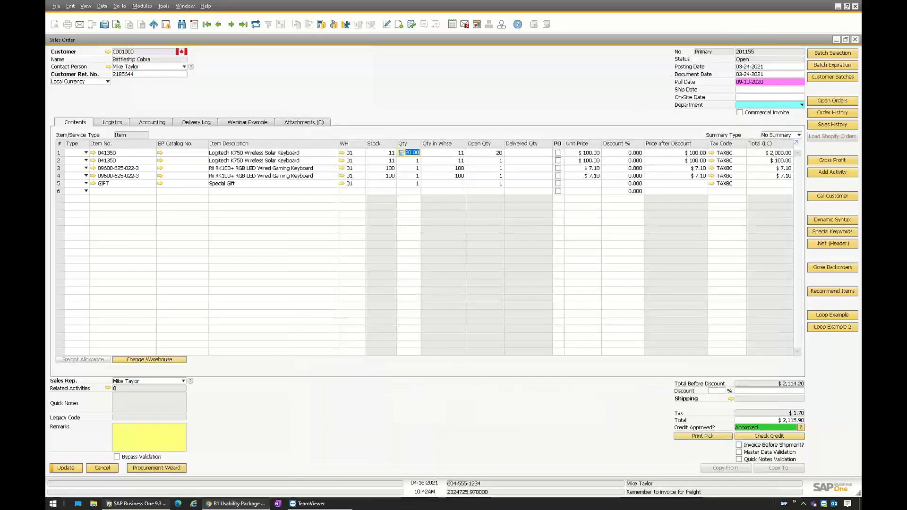